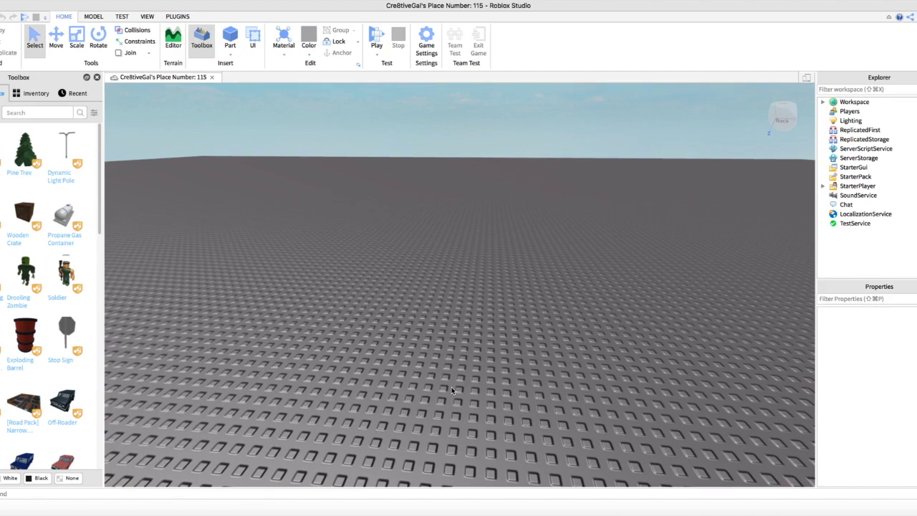
{"action": "scroll", "coordinate": [452, 391], "scroll_direction": "up", "scroll_amount": 5}
{"action": "scroll", "coordinate": [452, 391], "scroll_direction": "down", "scroll_amount": 10}
{"action": "scroll", "coordinate": [452, 390], "scroll_direction": "up", "scroll_amount": 3}
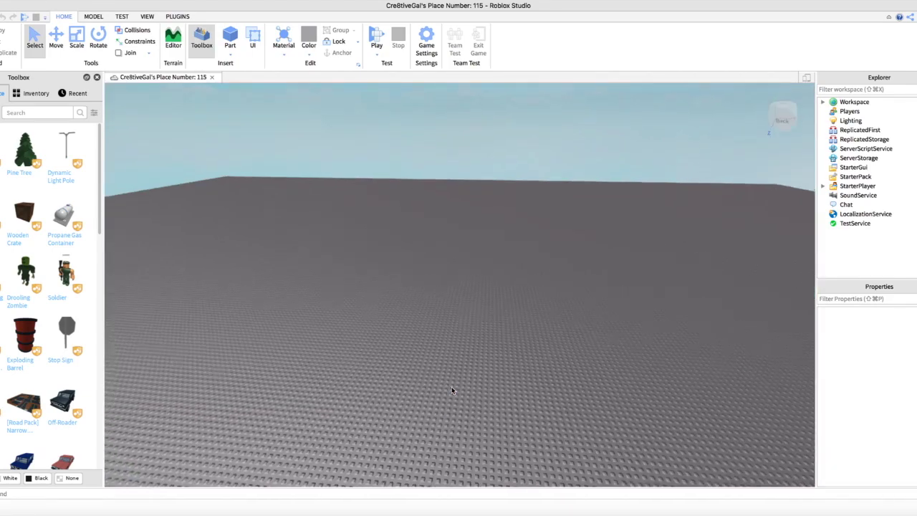
{"action": "scroll", "coordinate": [451, 391], "scroll_direction": "up", "scroll_amount": 6}
{"action": "scroll", "coordinate": [452, 391], "scroll_direction": "down", "scroll_amount": 6}
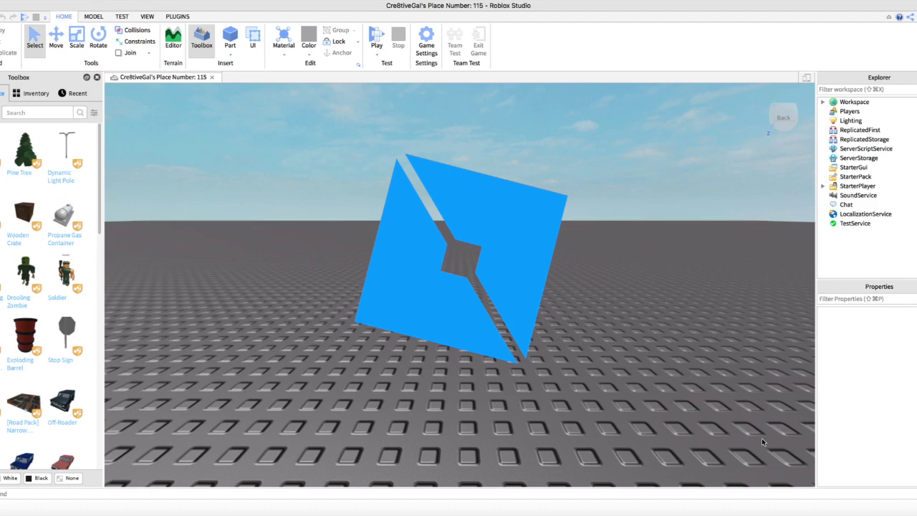
{"action": "left_click", "coordinate": [178, 18]}
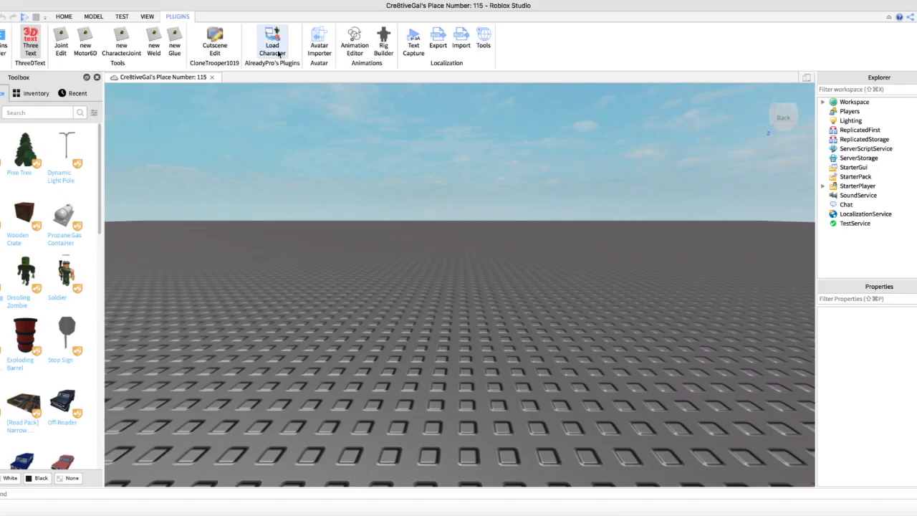
{"action": "left_click", "coordinate": [278, 54]}
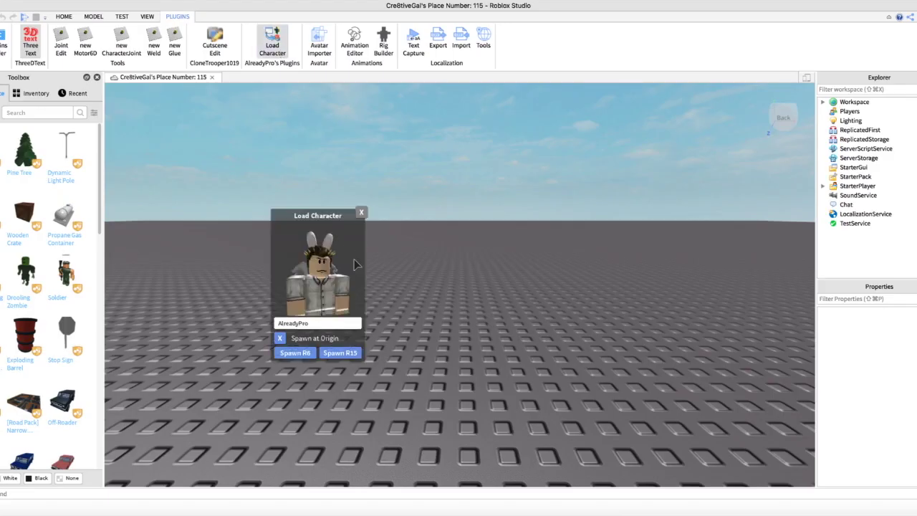
{"action": "left_click_drag", "start_coordinate": [338, 229], "coordinate": [292, 217]}
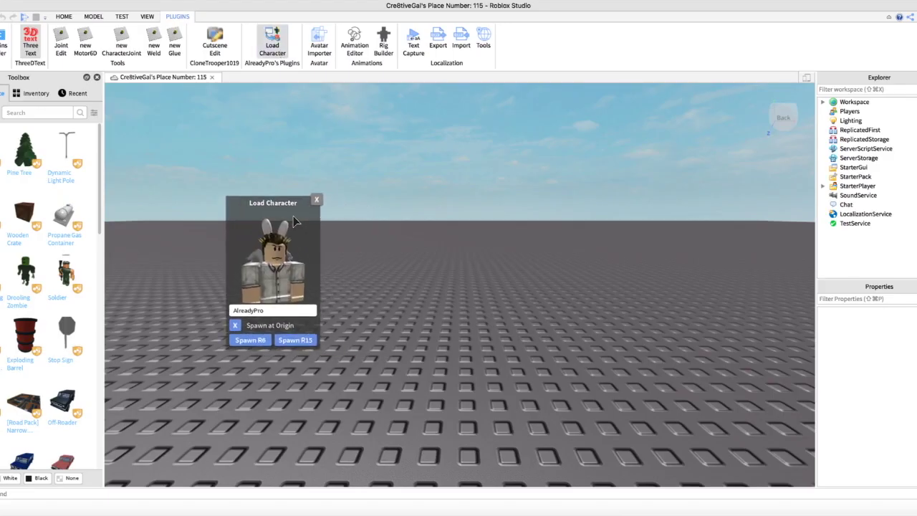
{"action": "left_click", "coordinate": [316, 199]}
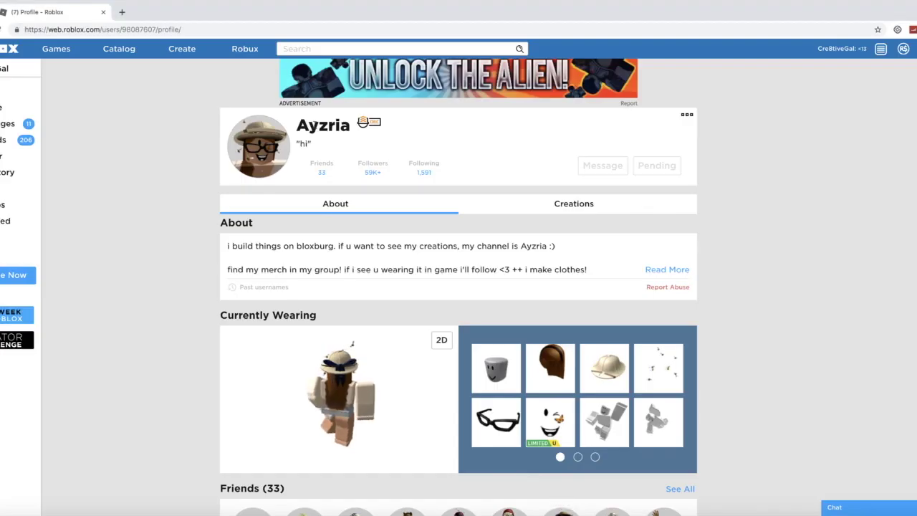
- Read the username on the Roblox profile page in the browser and switch back to Roblox Studio
{"action": "left_click_drag", "start_coordinate": [300, 131], "coordinate": [354, 132]}
{"action": "left_click", "coordinate": [359, 133]}
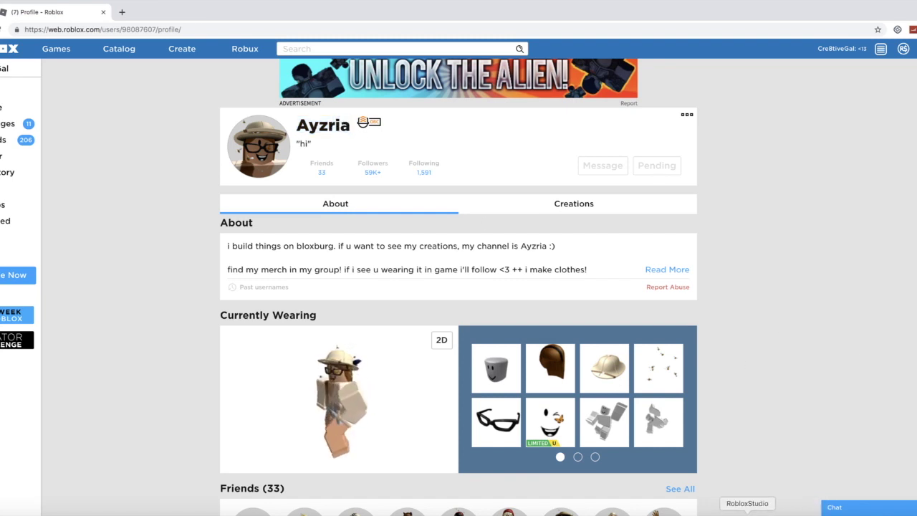
{"action": "left_click", "coordinate": [747, 515]}
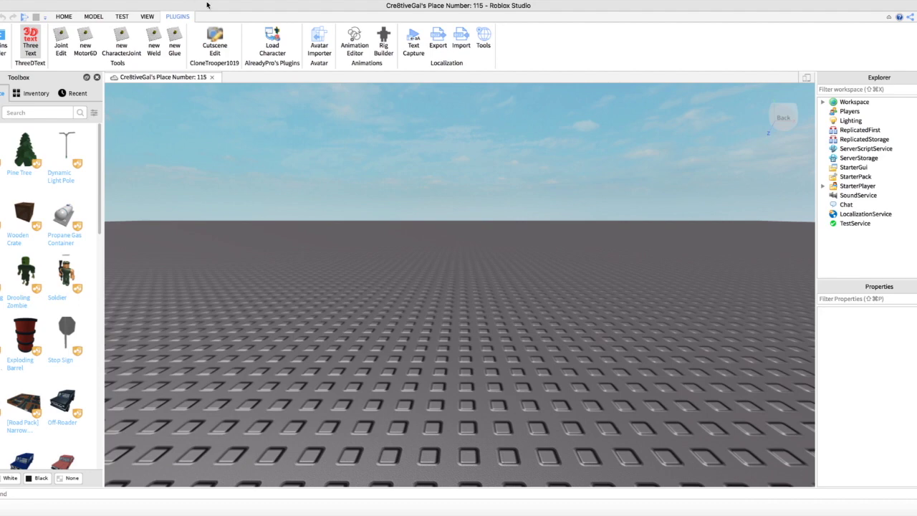
- Replace the preset username in Load Character with the profile's username, spawn the R15 character and close the plugin window
{"action": "left_click", "coordinate": [274, 50]}
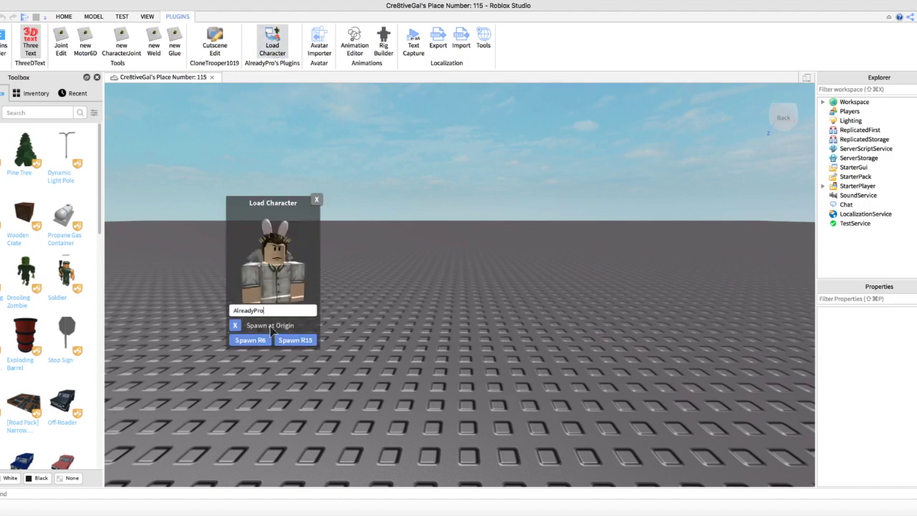
{"action": "key", "text": "BackSpace"}
{"action": "key", "text": "BackSpace"}
{"action": "key", "text": "BackSpace"}
{"action": "key", "text": "BackSpace"}
{"action": "key", "text": "BackSpace"}
{"action": "key", "text": "BackSpace"}
{"action": "key", "text": "BackSpace"}
{"action": "key", "text": "BackSpace"}
{"action": "key", "text": "BackSpace"}
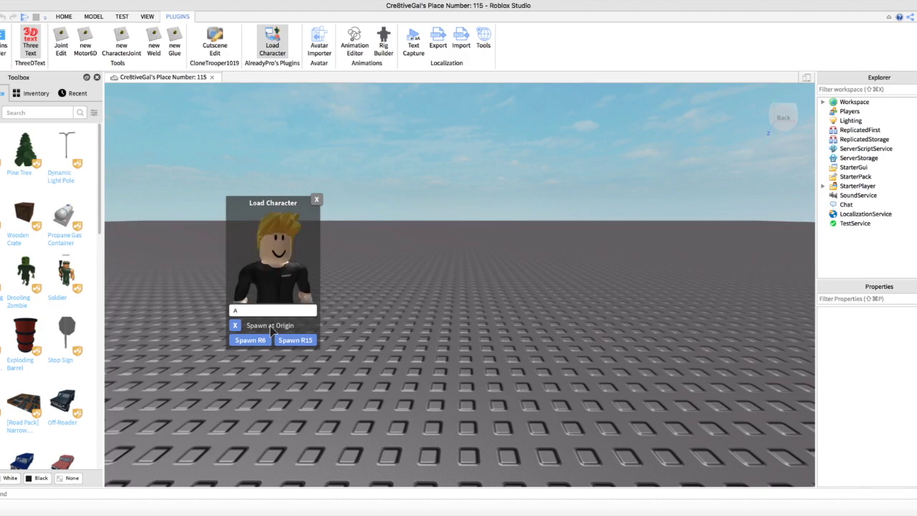
{"action": "type", "text": "ZYRIA"}
{"action": "key", "text": "BackSpace"}
{"action": "key", "text": "BackSpace"}
{"action": "key", "text": "BackSpace"}
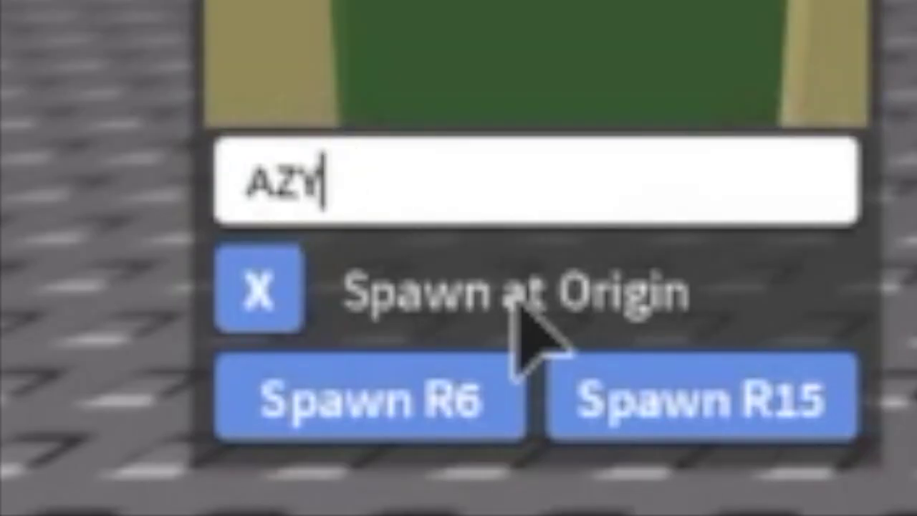
{"action": "key", "text": "BackSpace"}
{"action": "key", "text": "BackSpace"}
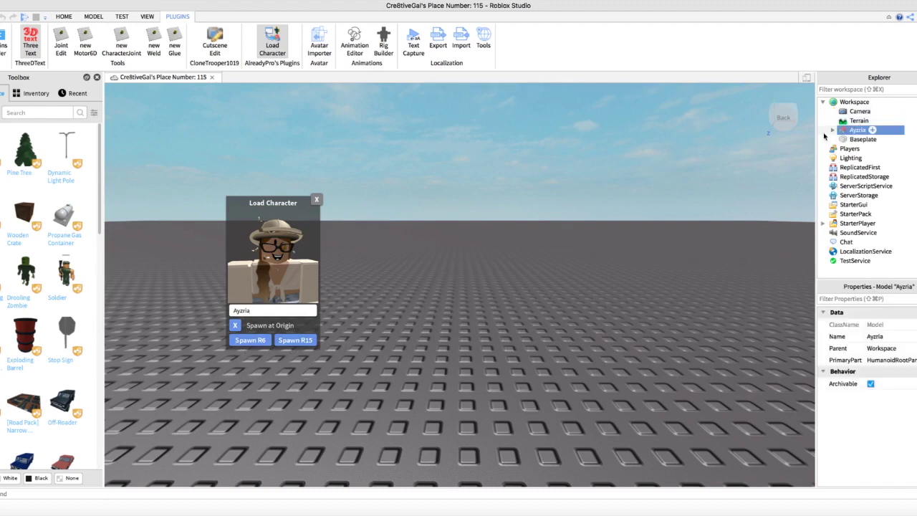
{"action": "left_click", "coordinate": [317, 199]}
- Examine the spawned character on the baseplate from the front, up close and from farther away
{"action": "right_click_drag", "start_coordinate": [330, 194], "coordinate": [495, 436]}
{"action": "scroll", "coordinate": [416, 315], "scroll_direction": "up", "scroll_amount": 5}
{"action": "scroll", "coordinate": [494, 435], "scroll_direction": "down", "scroll_amount": 5}
{"action": "scroll", "coordinate": [494, 435], "scroll_direction": "up", "scroll_amount": 3}
{"action": "left_click_drag", "start_coordinate": [490, 402], "coordinate": [464, 413]}
{"action": "left_click", "coordinate": [606, 328]}
{"action": "right_click_drag", "start_coordinate": [606, 327], "coordinate": [606, 341]}
{"action": "scroll", "coordinate": [605, 324], "scroll_direction": "up", "scroll_amount": 5}
{"action": "scroll", "coordinate": [606, 324], "scroll_direction": "down", "scroll_amount": 5}
{"action": "scroll", "coordinate": [607, 341], "scroll_direction": "up", "scroll_amount": 7}
{"action": "scroll", "coordinate": [605, 341], "scroll_direction": "down", "scroll_amount": 6}
{"action": "scroll", "coordinate": [606, 325], "scroll_direction": "up", "scroll_amount": 5}
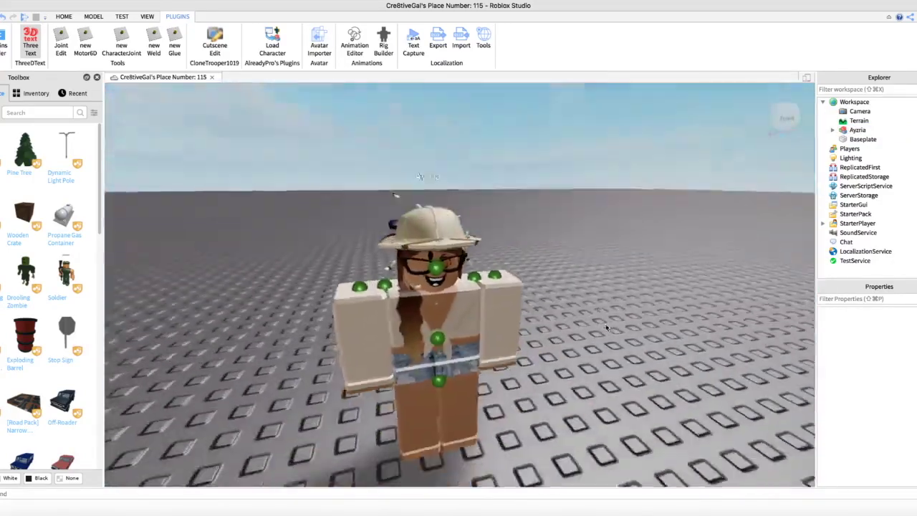
{"action": "scroll", "coordinate": [606, 328], "scroll_direction": "down", "scroll_amount": 4}
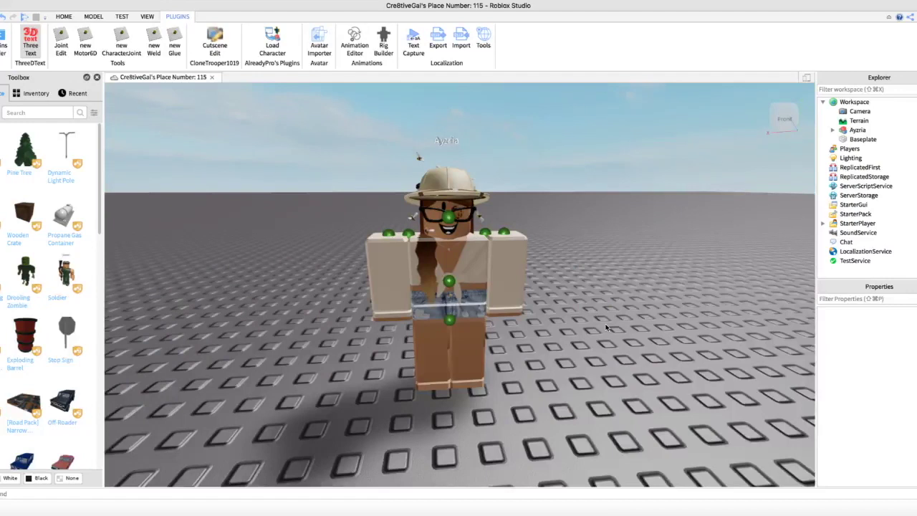
{"action": "right_click_drag", "start_coordinate": [605, 324], "coordinate": [605, 324]}
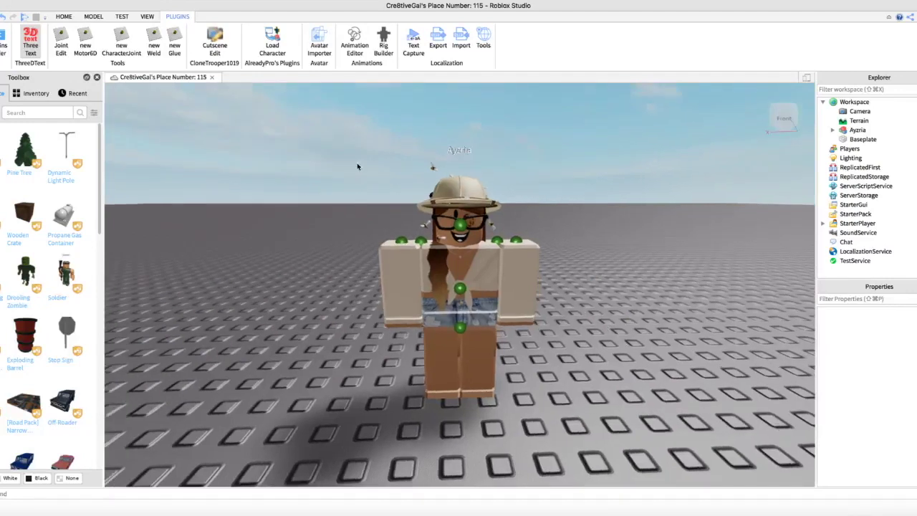
- Delete all the green attachment points on the character and clear the selection
{"action": "left_click_drag", "start_coordinate": [360, 164], "coordinate": [467, 226]}
{"action": "left_click", "coordinate": [358, 144]}
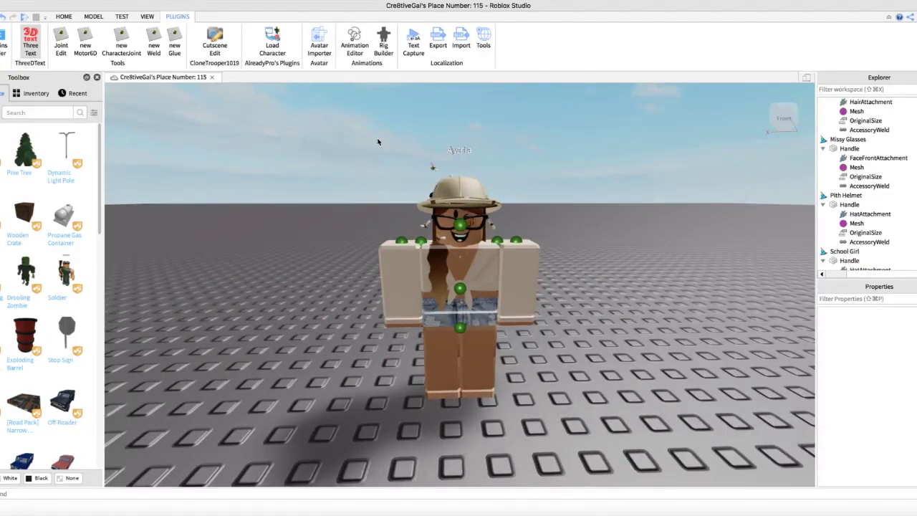
{"action": "left_click_drag", "start_coordinate": [351, 134], "coordinate": [600, 442]}
{"action": "key", "text": "Delete"}
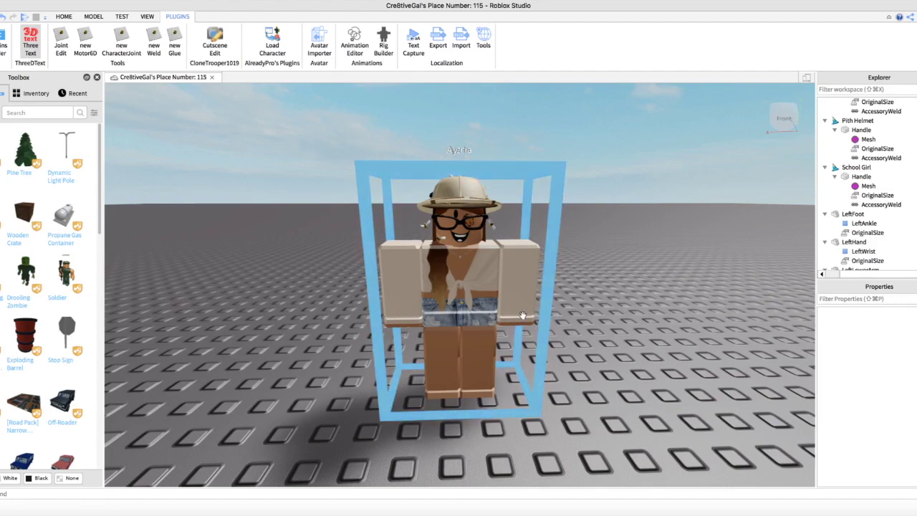
{"action": "scroll", "coordinate": [898, 207], "scroll_direction": "up", "scroll_amount": 3}
{"action": "left_click", "coordinate": [477, 350]}
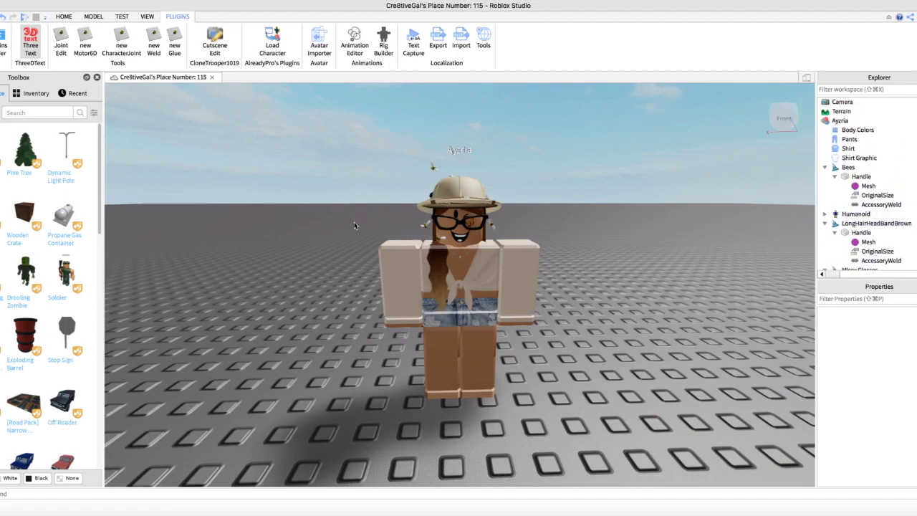
- Reposition the whole character on the baseplate so it stands centred in the view and closer to the camera
{"action": "left_click_drag", "start_coordinate": [476, 350], "coordinate": [465, 412]}
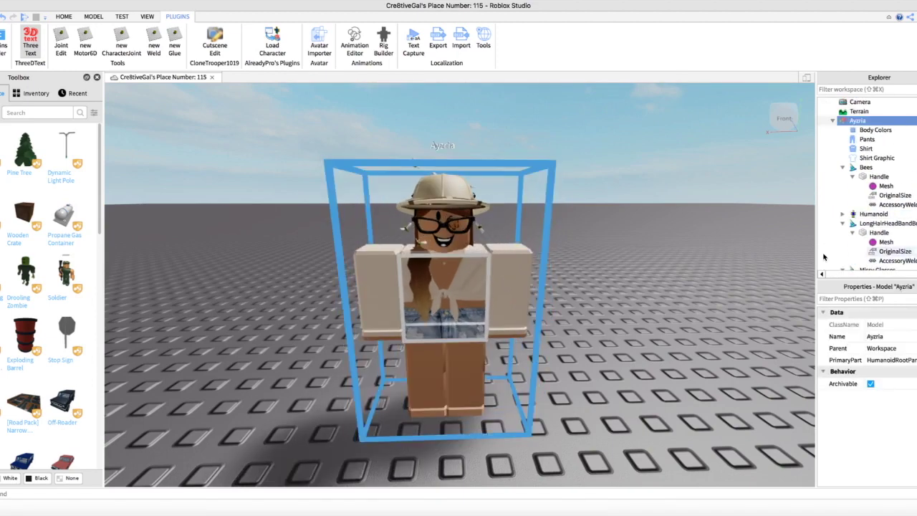
{"action": "left_click_drag", "start_coordinate": [469, 413], "coordinate": [503, 434]}
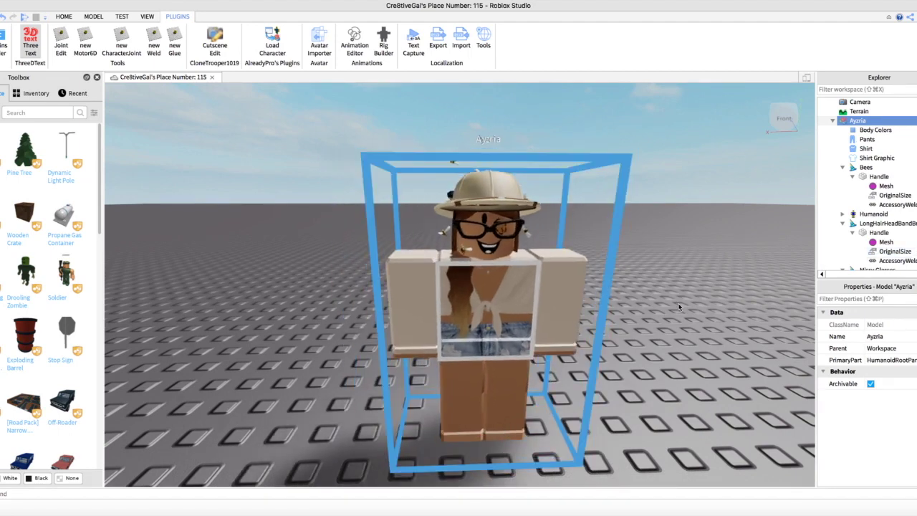
{"action": "left_click", "coordinate": [711, 351]}
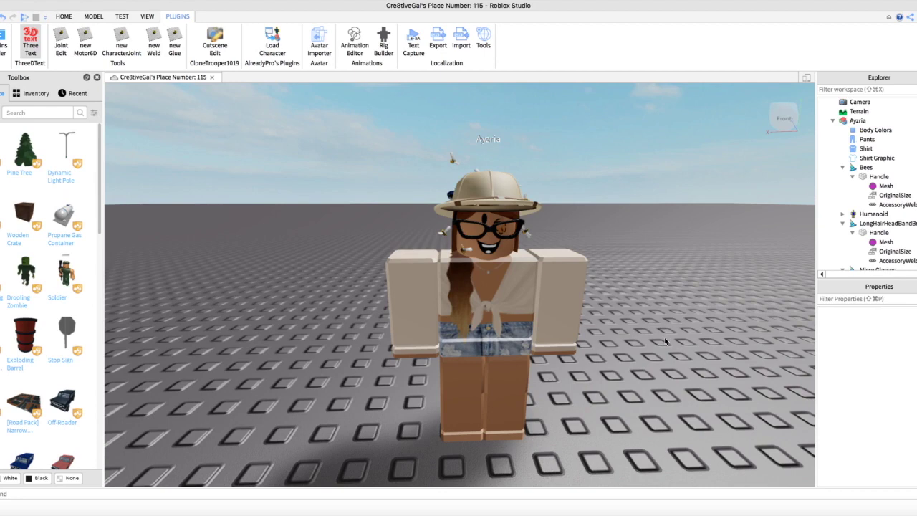
{"action": "left_click_drag", "start_coordinate": [523, 364], "coordinate": [492, 446]}
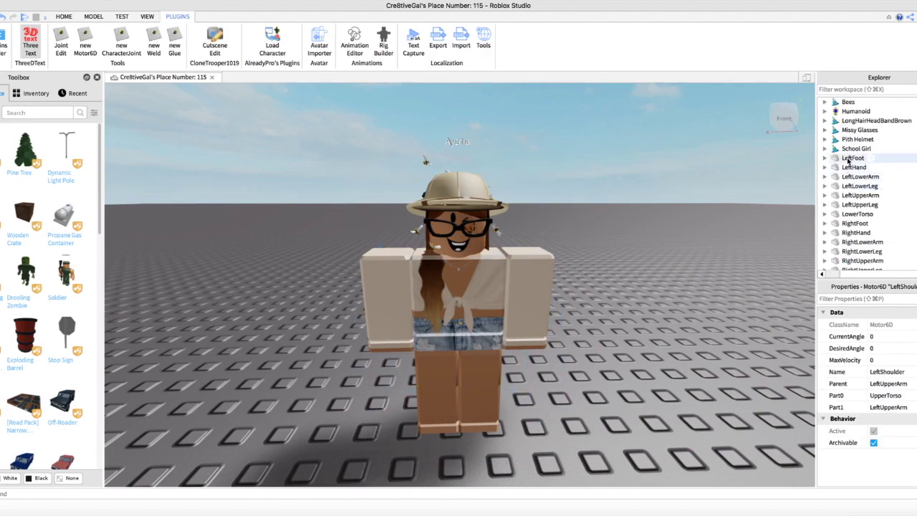
- Look through the character's list of body parts, selecting UpperTorso, LeftLowerLeg, RightHand and RightUpperLeg to see which part each one is
{"action": "scroll", "coordinate": [848, 162], "scroll_direction": "up", "scroll_amount": 3}
{"action": "scroll", "coordinate": [848, 162], "scroll_direction": "down", "scroll_amount": 6}
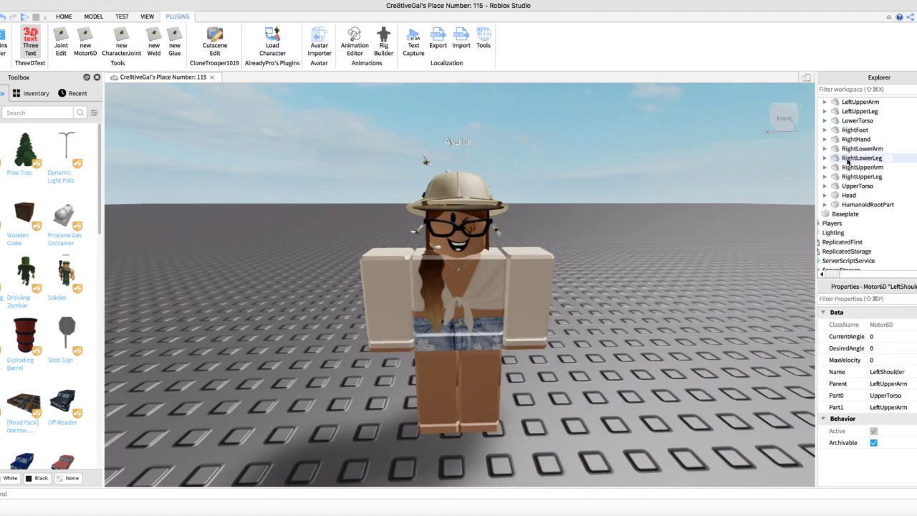
{"action": "left_click", "coordinate": [857, 185]}
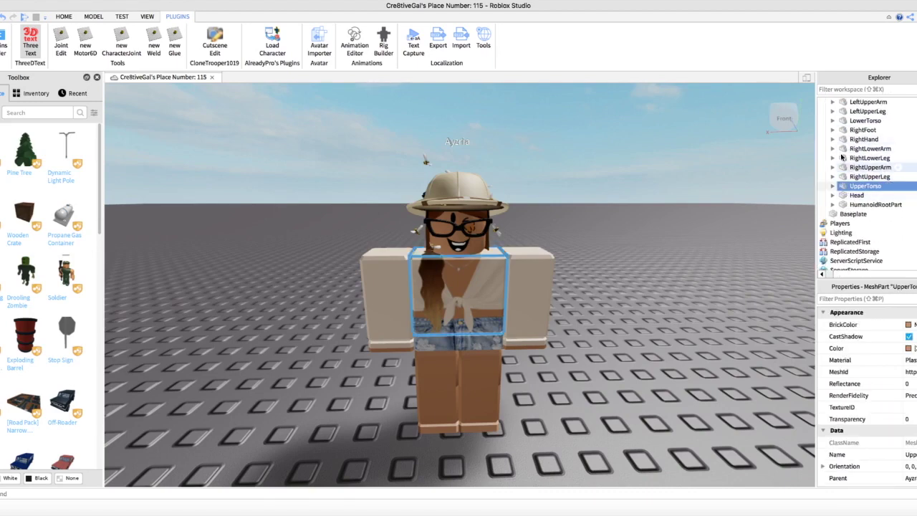
{"action": "scroll", "coordinate": [837, 141], "scroll_direction": "up", "scroll_amount": 1}
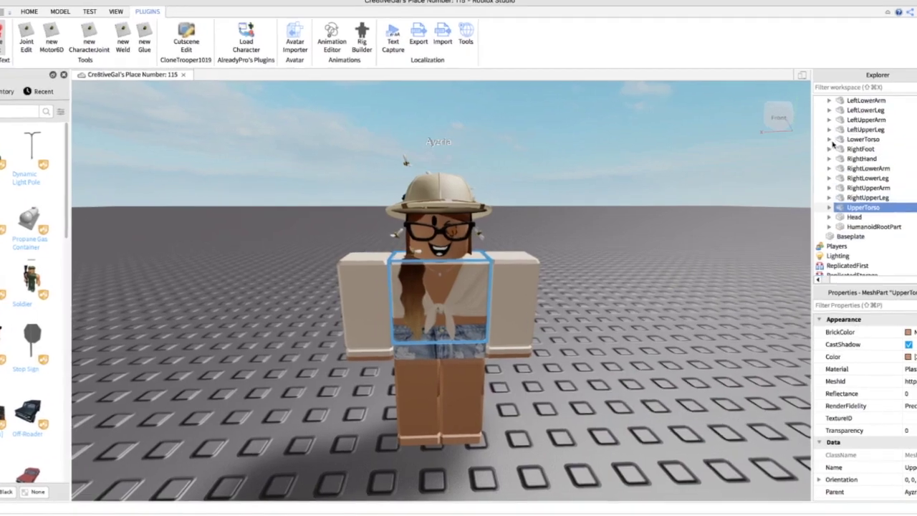
{"action": "scroll", "coordinate": [833, 144], "scroll_direction": "up", "scroll_amount": 1}
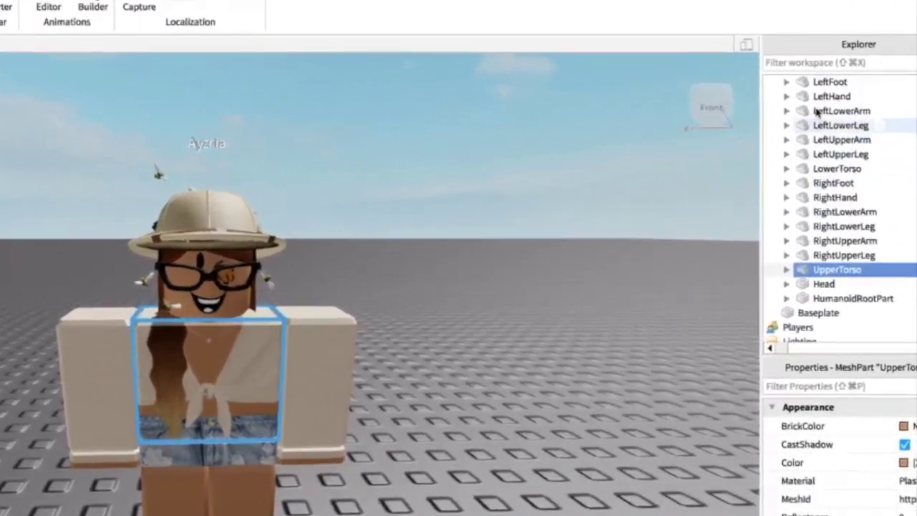
{"action": "left_click", "coordinate": [854, 130]}
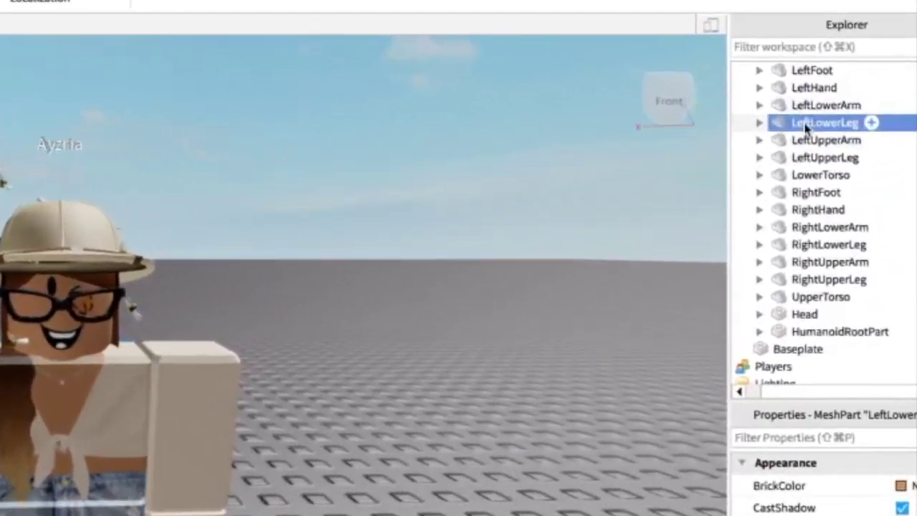
{"action": "left_click", "coordinate": [807, 212]}
{"action": "left_click", "coordinate": [807, 280]}
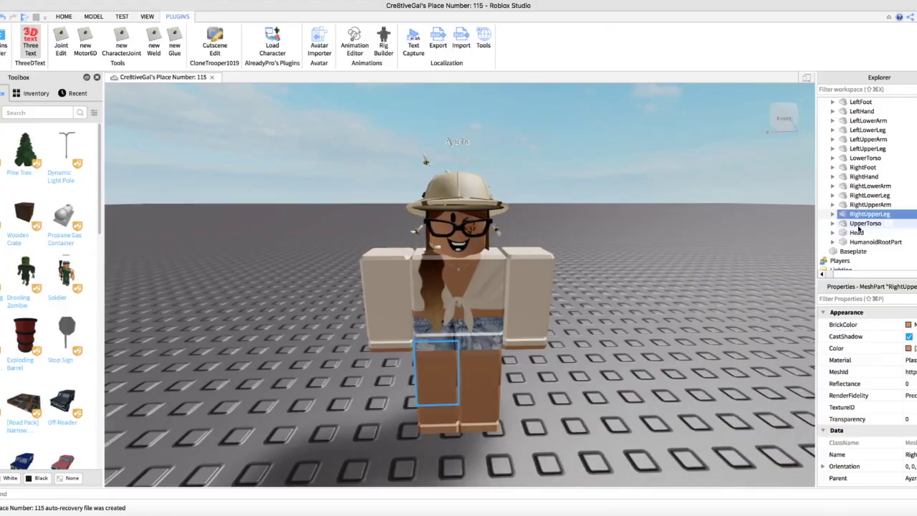
- Rotate the UpperTorso slightly counterclockwise as seen from the front, so it leans toward the character's right arm
{"action": "left_click", "coordinate": [864, 223]}
{"action": "left_click", "coordinate": [64, 16]}
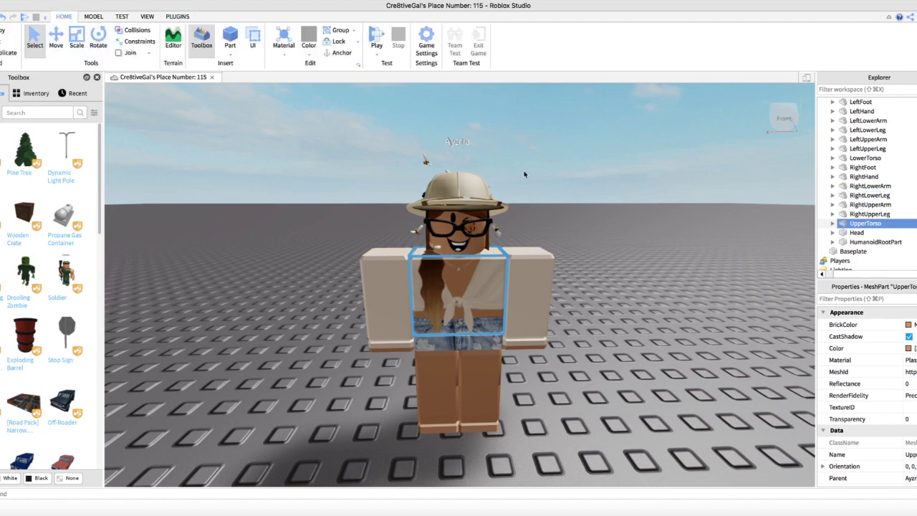
{"action": "left_click", "coordinate": [98, 37]}
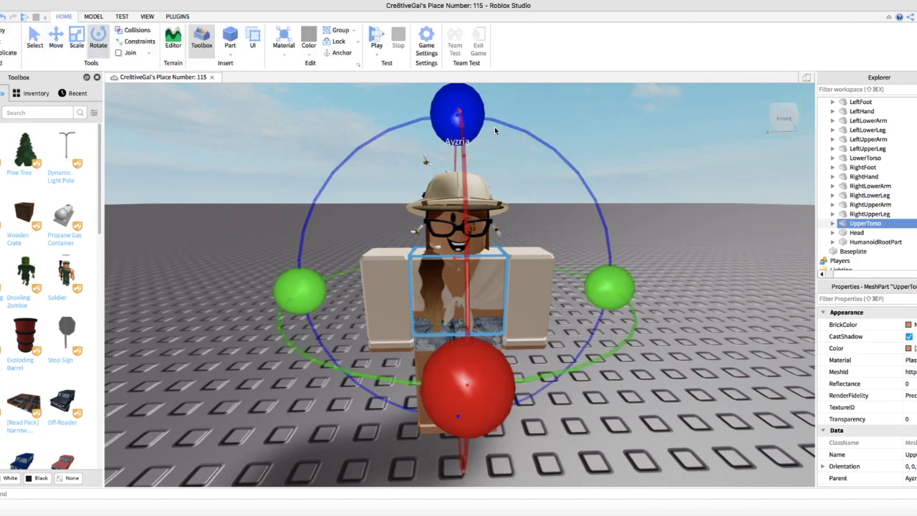
{"action": "left_click_drag", "start_coordinate": [467, 131], "coordinate": [448, 131]}
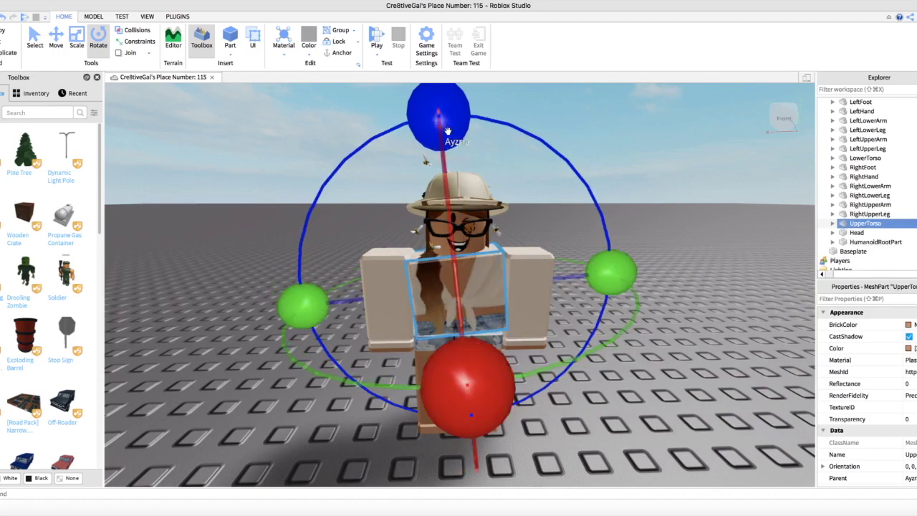
- Move the tilted UpperTorso slightly down onto the hips and a little toward the character's right arm
{"action": "left_click", "coordinate": [57, 47]}
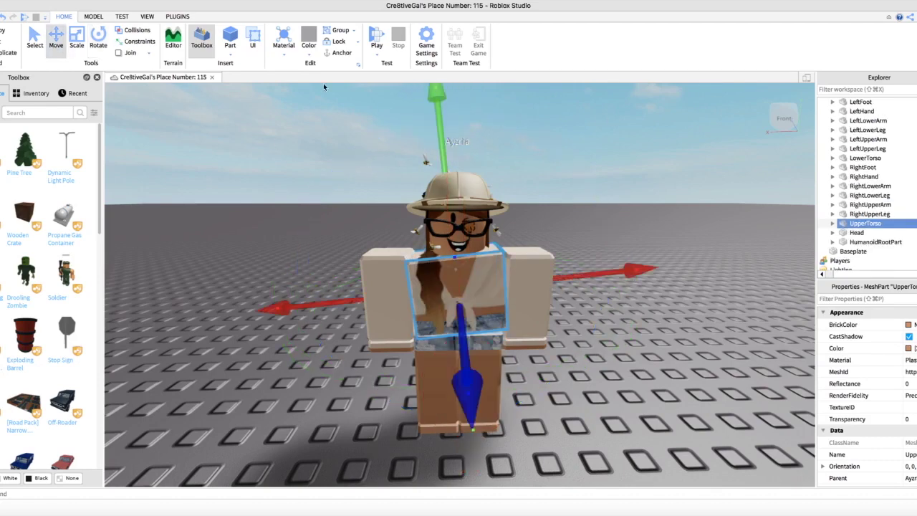
{"action": "left_click_drag", "start_coordinate": [446, 139], "coordinate": [447, 146]}
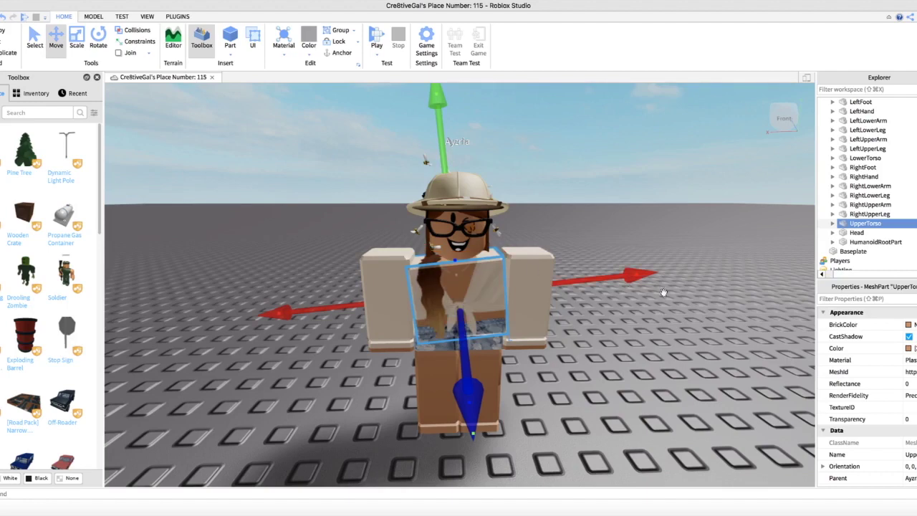
{"action": "left_click_drag", "start_coordinate": [624, 290], "coordinate": [618, 292]}
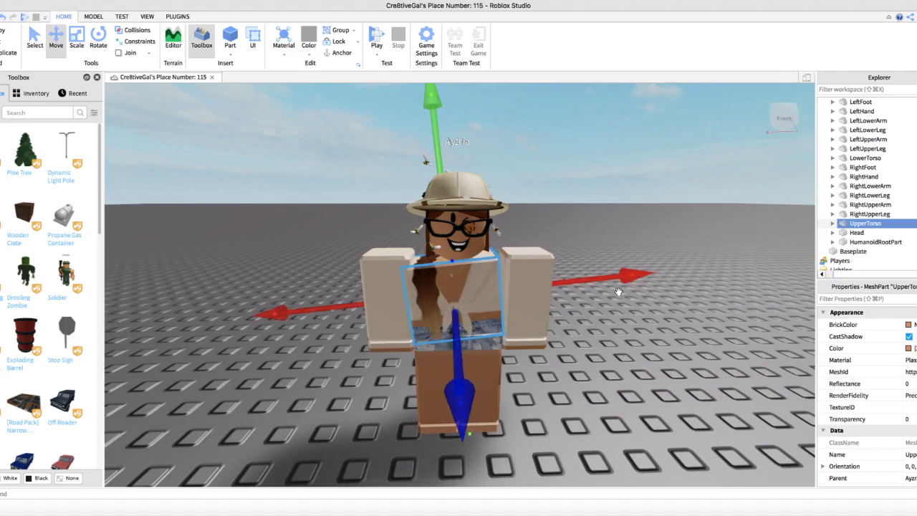
- Show the Snap to Grid settings for rotating and moving parts
{"action": "left_click", "coordinate": [93, 17]}
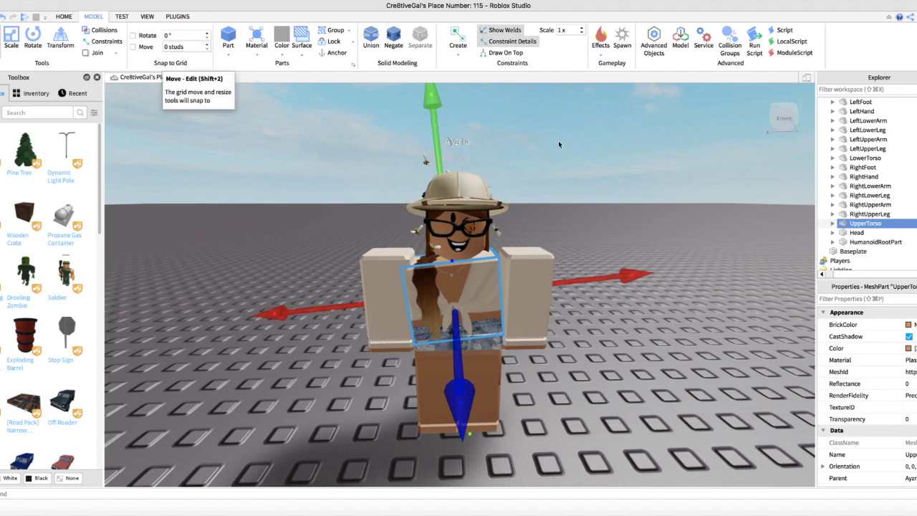
- Rotate the Head slightly clockwise as seen from the front, so it tilts toward the character's left arm
{"action": "left_click", "coordinate": [64, 16]}
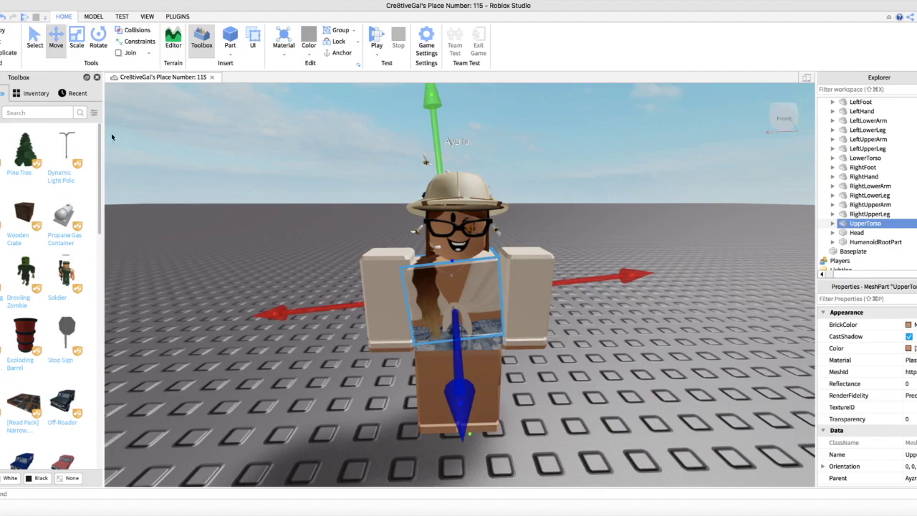
{"action": "left_click", "coordinate": [98, 42]}
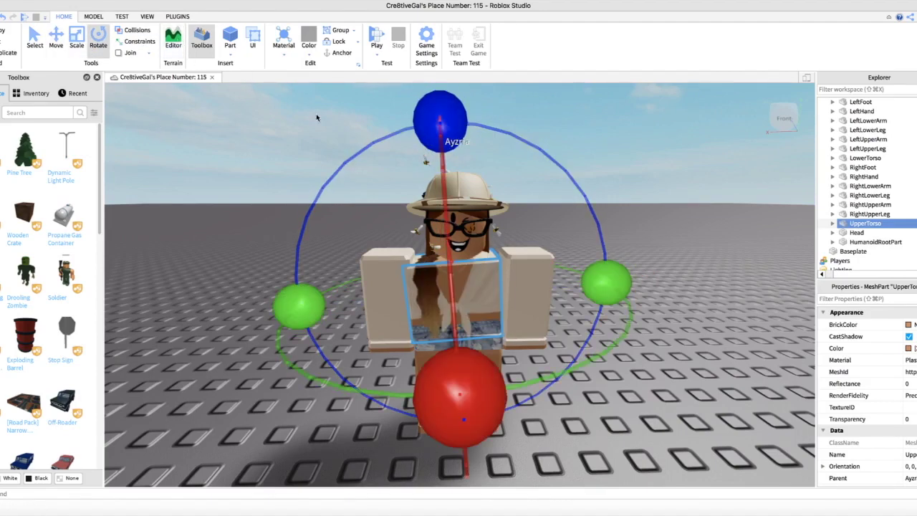
{"action": "left_click", "coordinate": [856, 233]}
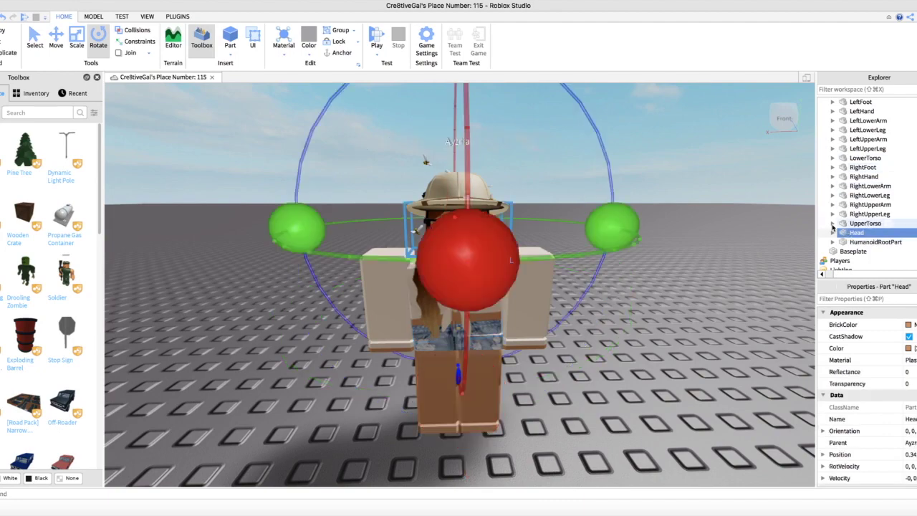
{"action": "right_click_drag", "start_coordinate": [575, 176], "coordinate": [576, 176]}
{"action": "scroll", "coordinate": [576, 176], "scroll_direction": "down", "scroll_amount": 4}
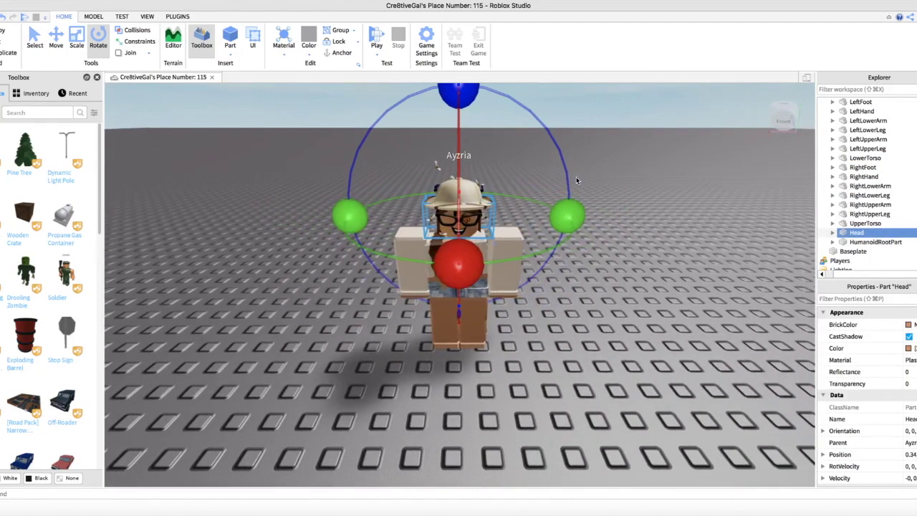
{"action": "left_click_drag", "start_coordinate": [478, 116], "coordinate": [485, 119]}
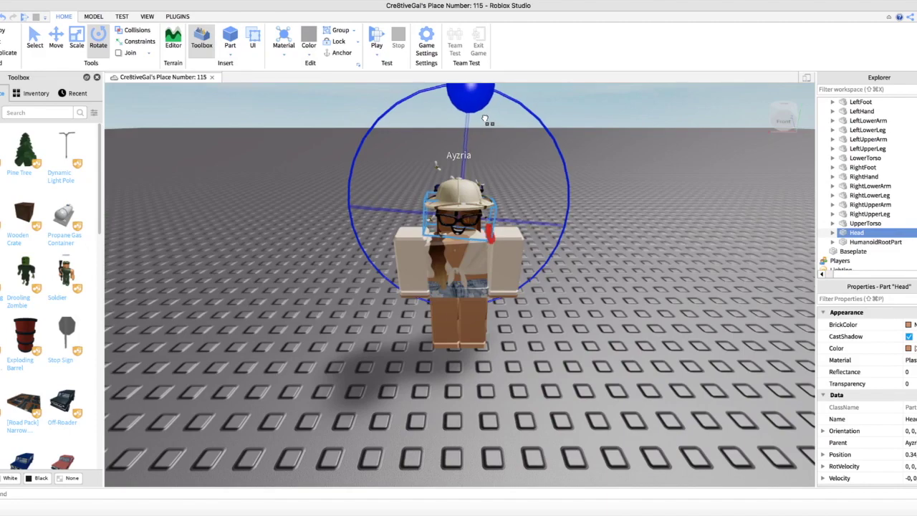
- Move the tilted Head slightly down onto the UpperTorso
{"action": "left_click", "coordinate": [56, 39]}
{"action": "scroll", "coordinate": [562, 251], "scroll_direction": "up", "scroll_amount": 5}
{"action": "right_click_drag", "start_coordinate": [562, 251], "coordinate": [562, 233]}
{"action": "scroll", "coordinate": [564, 251], "scroll_direction": "down", "scroll_amount": 4}
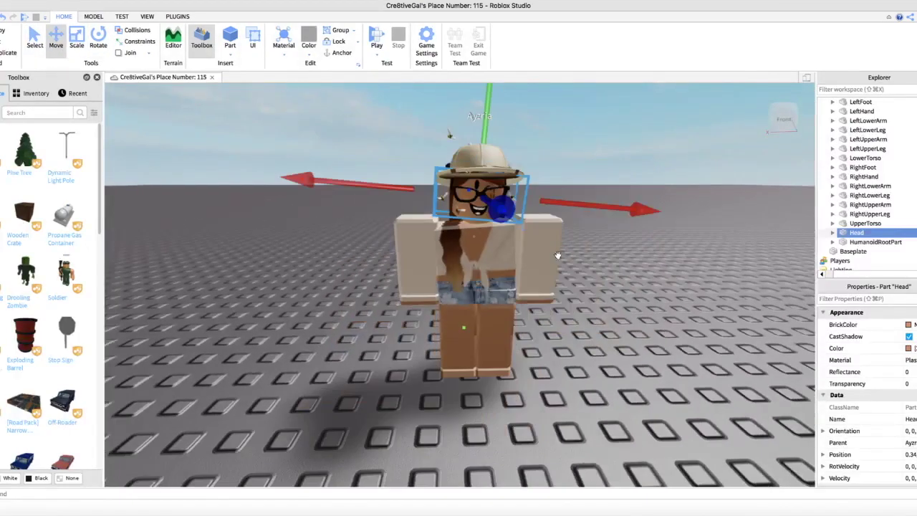
{"action": "left_click_drag", "start_coordinate": [467, 339], "coordinate": [469, 345]}
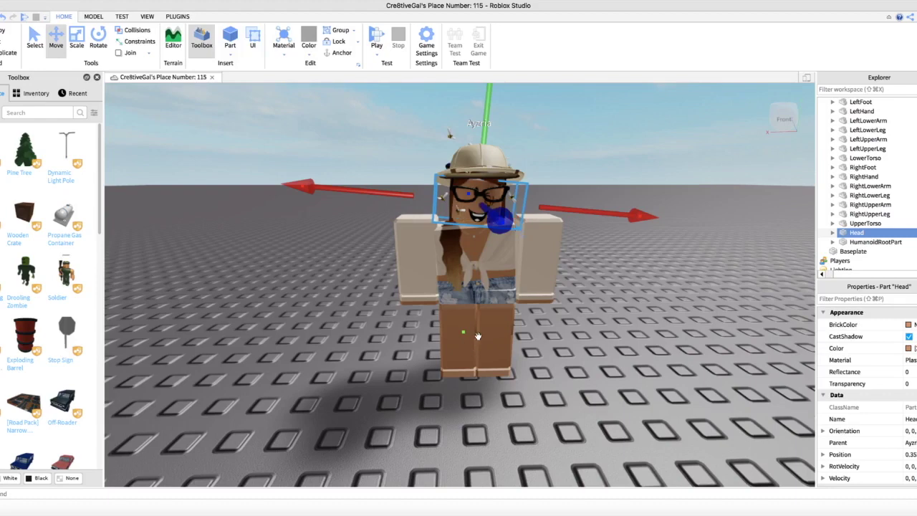
- Look through the character's accessories, selecting School Girl and Pith Helmet to see which item each one is
{"action": "scroll", "coordinate": [862, 189], "scroll_direction": "up", "scroll_amount": 5}
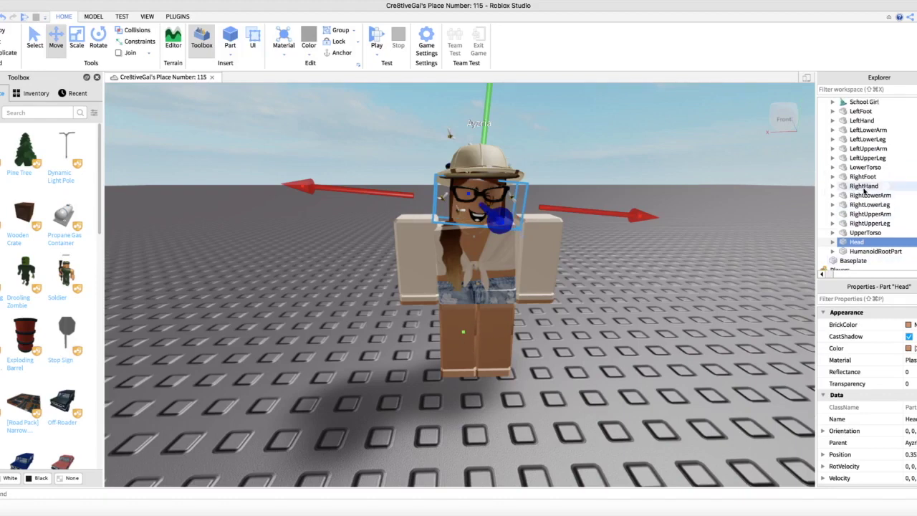
{"action": "left_click", "coordinate": [862, 188]}
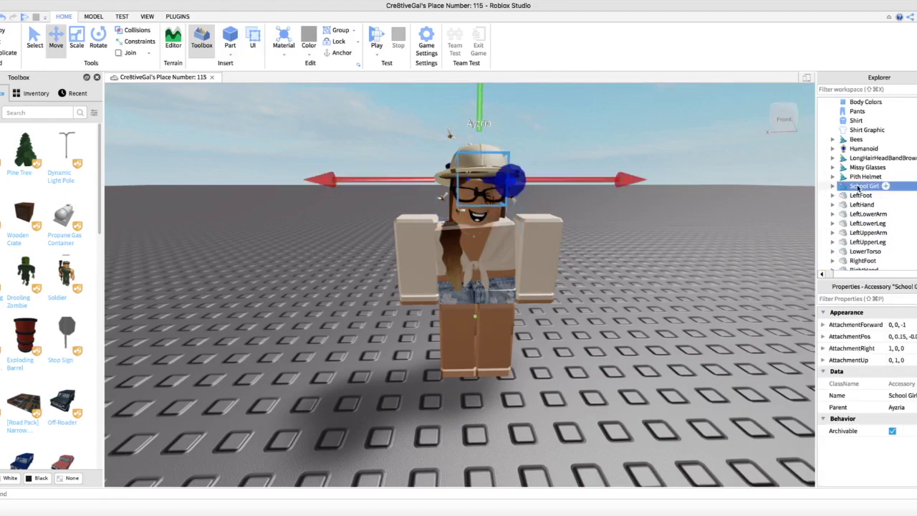
{"action": "left_click", "coordinate": [864, 178]}
{"action": "scroll", "coordinate": [629, 180], "scroll_direction": "down", "scroll_amount": 5}
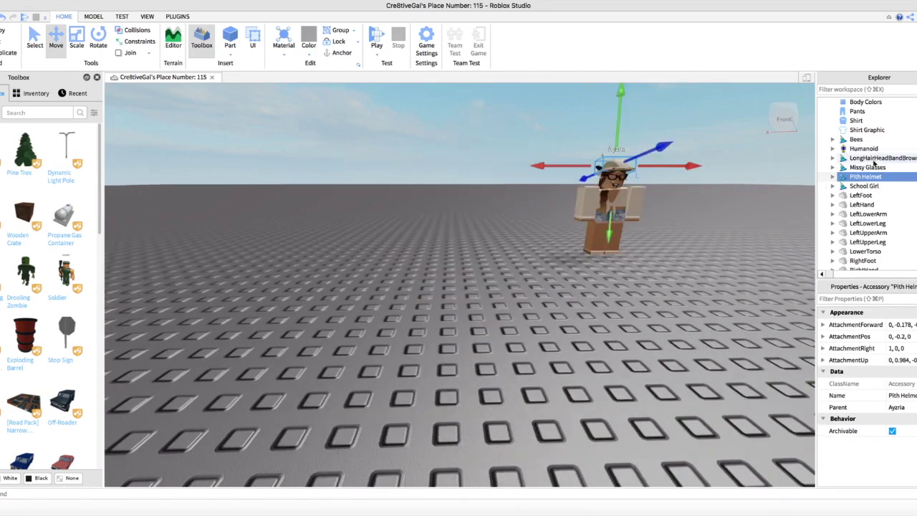
{"action": "right_click_drag", "start_coordinate": [703, 205], "coordinate": [703, 206]}
{"action": "scroll", "coordinate": [704, 206], "scroll_direction": "up", "scroll_amount": 8}
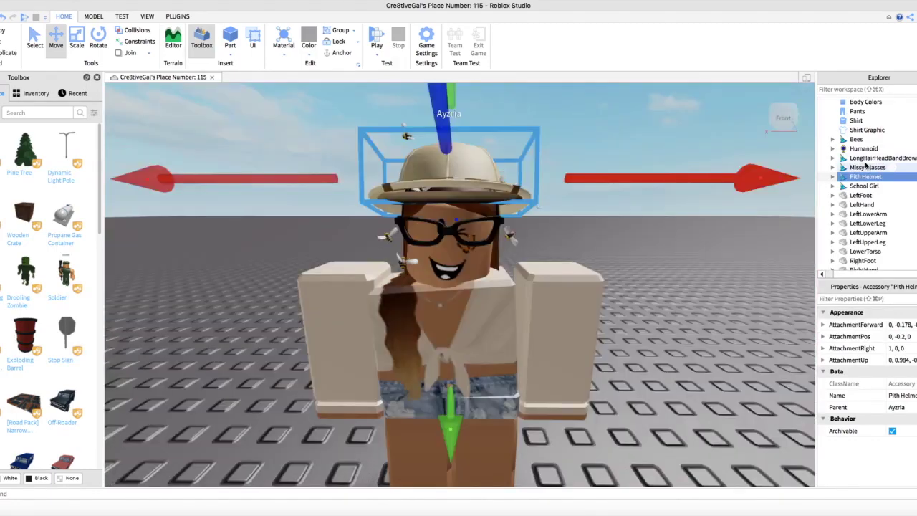
- Rotate the Missy Glasses accessory slightly clockwise as seen from the front to follow the tilted head
{"action": "left_click", "coordinate": [867, 167]}
{"action": "left_click", "coordinate": [101, 43]}
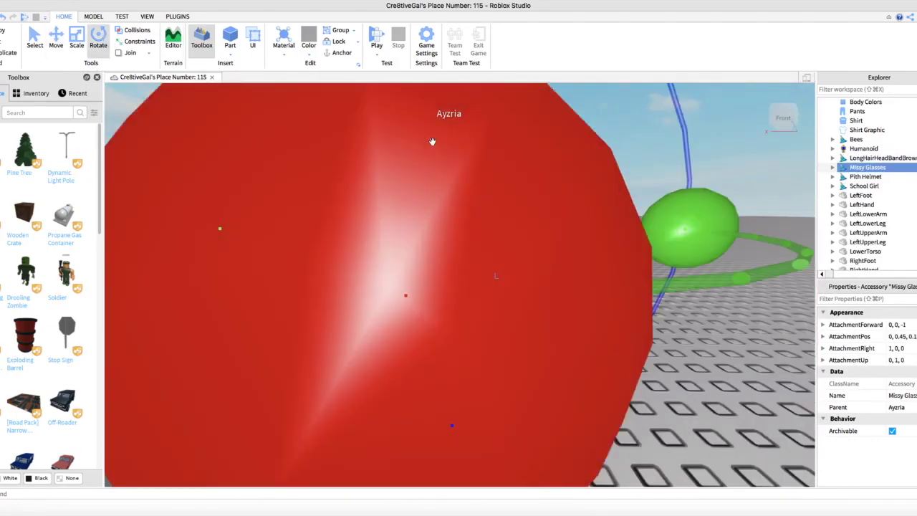
{"action": "scroll", "coordinate": [705, 215], "scroll_direction": "down", "scroll_amount": 8}
{"action": "mouse_move", "coordinate": [705, 207]}
{"action": "right_mouse_down"}
{"action": "mouse_move", "coordinate": [706, 221]}
{"action": "mouse_move", "coordinate": [706, 207]}
{"action": "right_mouse_up"}
{"action": "scroll", "coordinate": [704, 203], "scroll_direction": "up", "scroll_amount": 5}
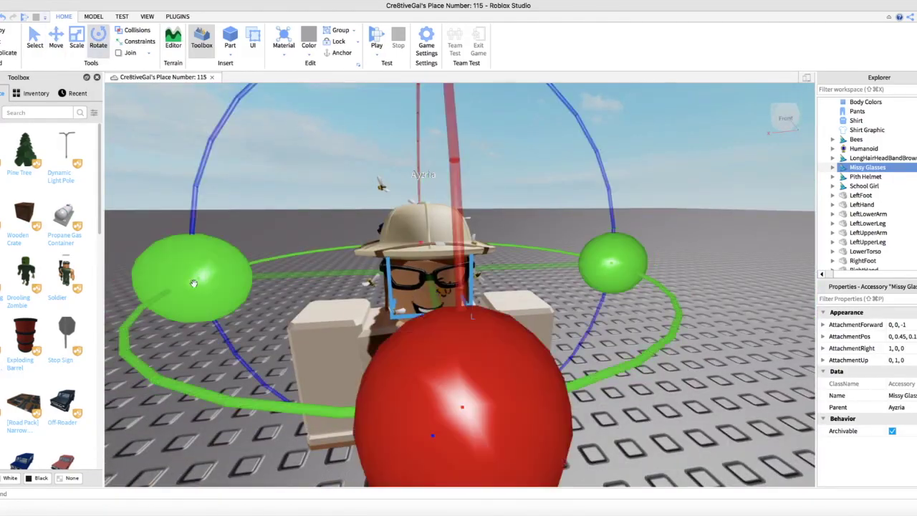
{"action": "scroll", "coordinate": [438, 142], "scroll_direction": "down", "scroll_amount": 5}
{"action": "key", "text": "super+2"}
{"action": "scroll", "coordinate": [438, 143], "scroll_direction": "up", "scroll_amount": 5}
{"action": "right_click_drag", "start_coordinate": [473, 144], "coordinate": [511, 138]}
{"action": "scroll", "coordinate": [502, 141], "scroll_direction": "down", "scroll_amount": 4}
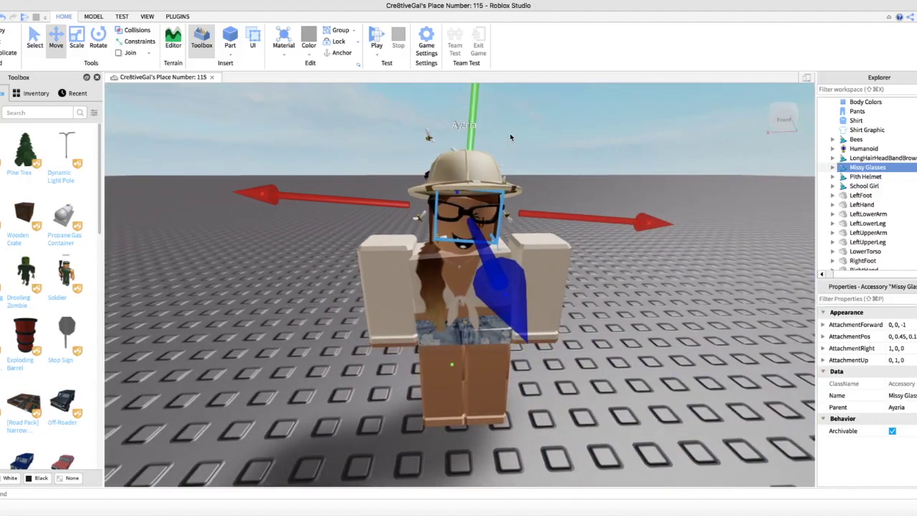
- Rotate the brown long-hair headband accessory slightly clockwise as seen from the front to follow the tilted head
{"action": "left_click", "coordinate": [867, 157]}
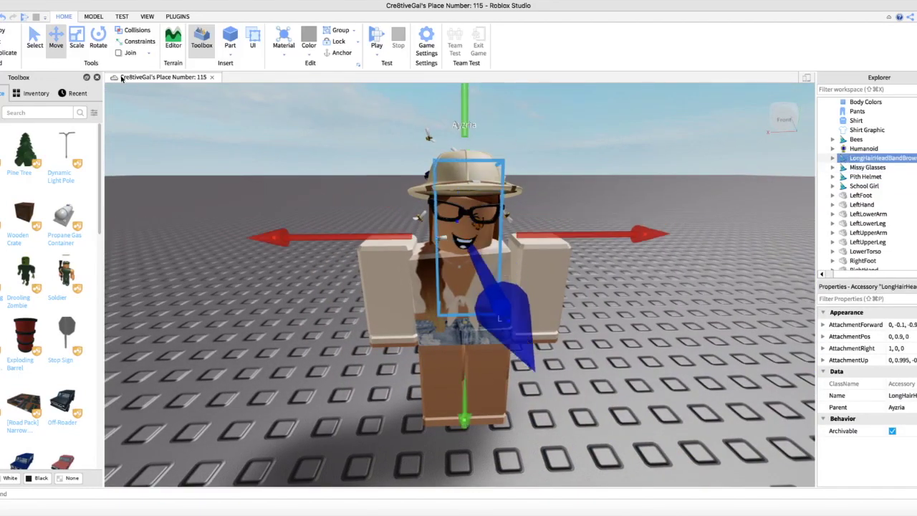
{"action": "right_click", "coordinate": [104, 56]}
{"action": "left_click", "coordinate": [101, 52]}
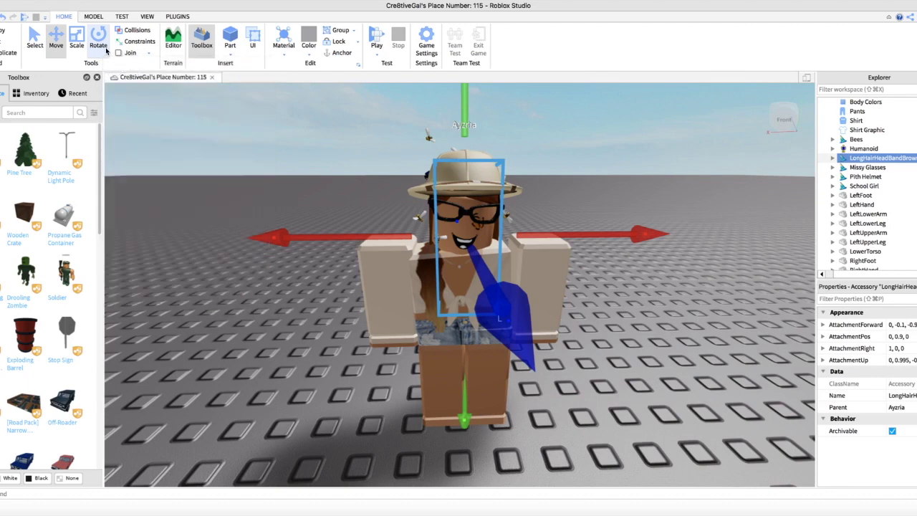
{"action": "left_click", "coordinate": [105, 49]}
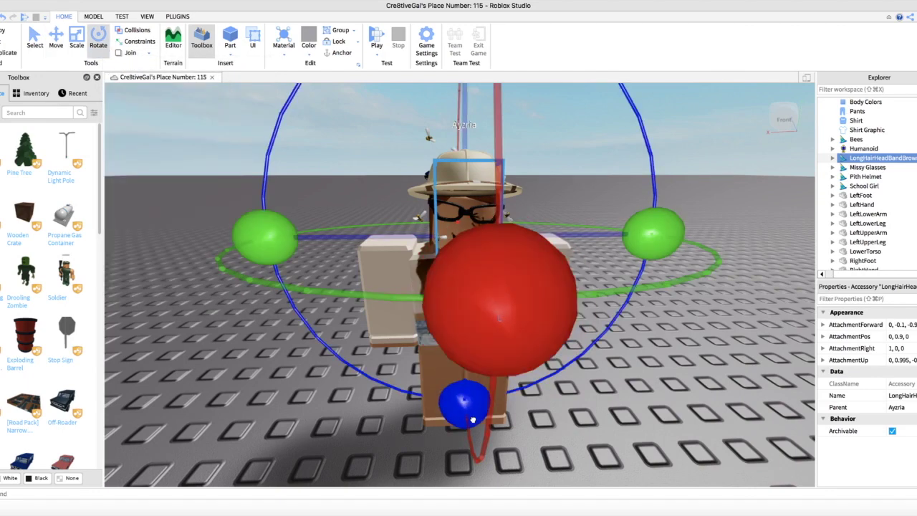
{"action": "left_click_drag", "start_coordinate": [473, 420], "coordinate": [465, 408]}
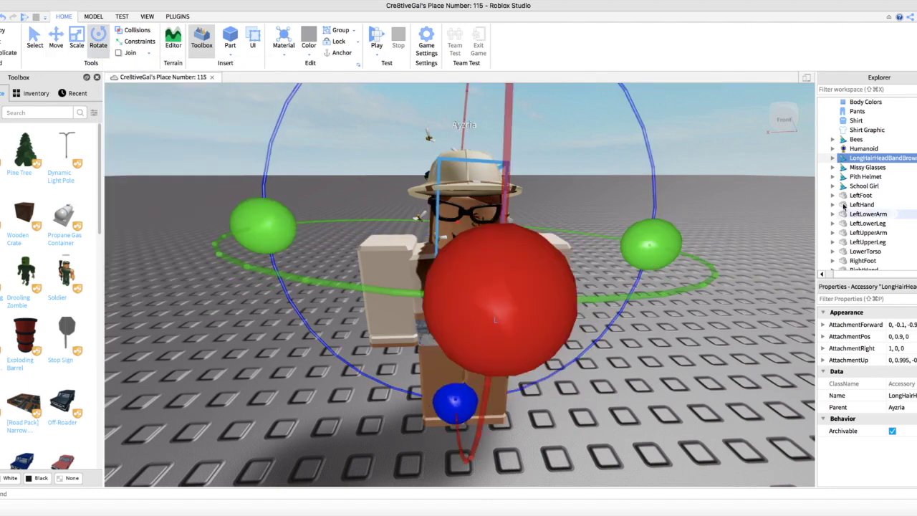